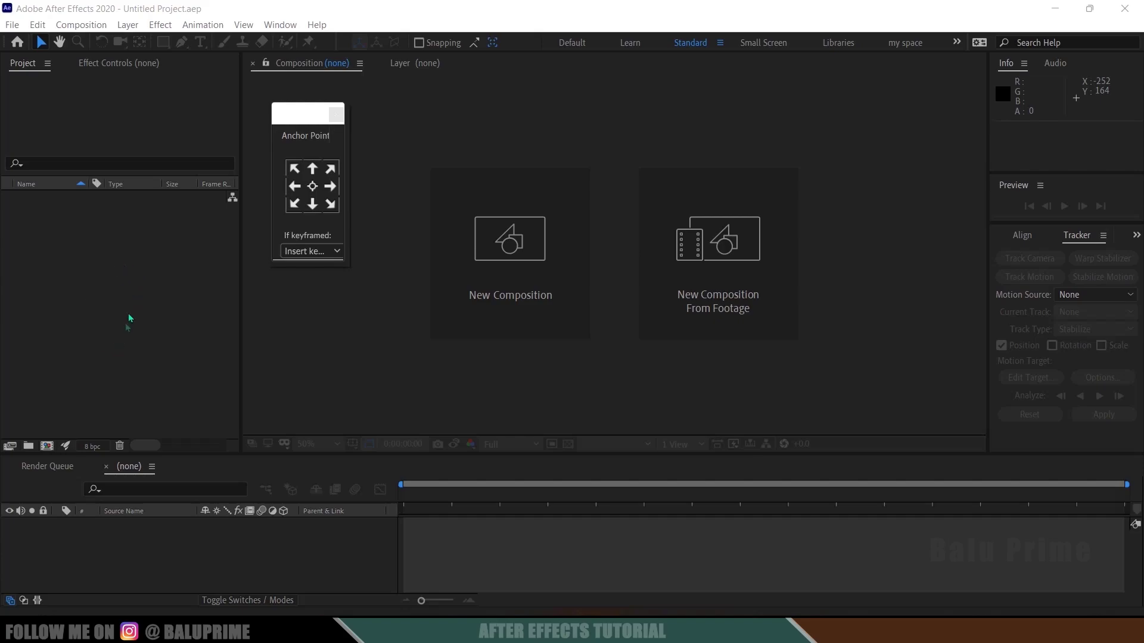
- Import the dance video file into the Project panel
right_click(74, 262)
mouse_move(112, 329)
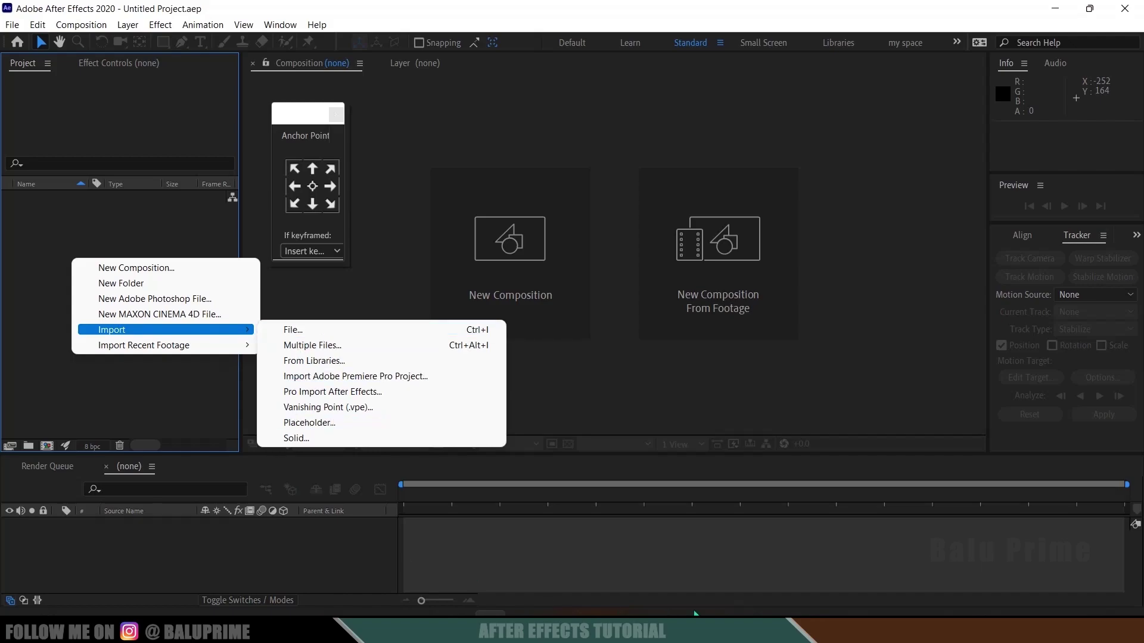
click(319, 334)
drag(537, 228, 99, 334)
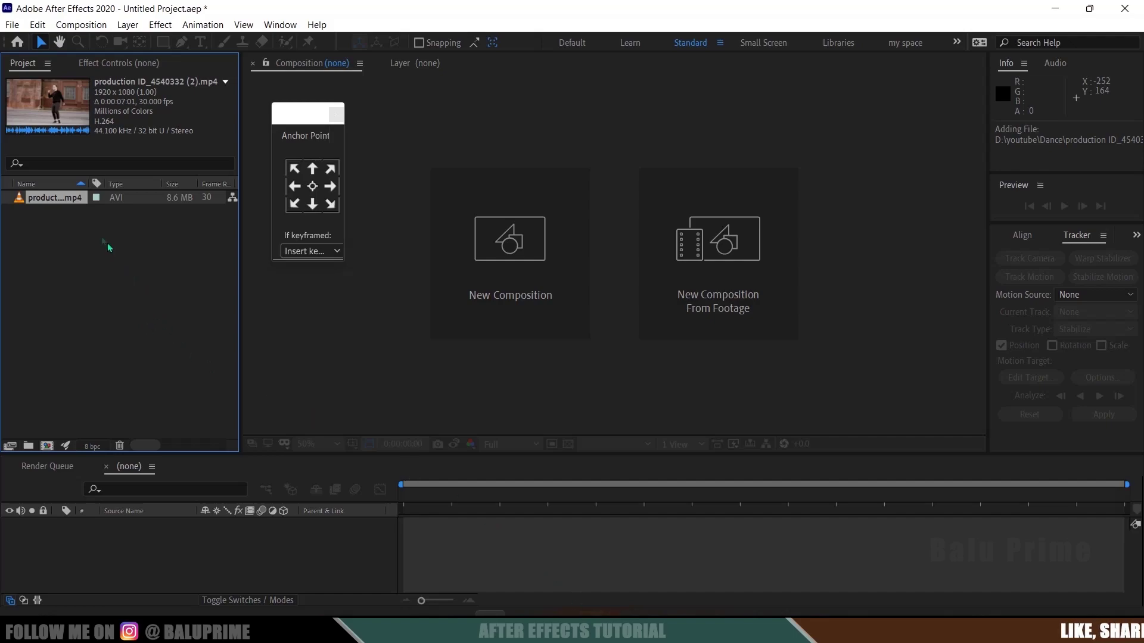
- Build a composition from the dance footage, preview it once, and select its layer
drag(47, 202, 49, 444)
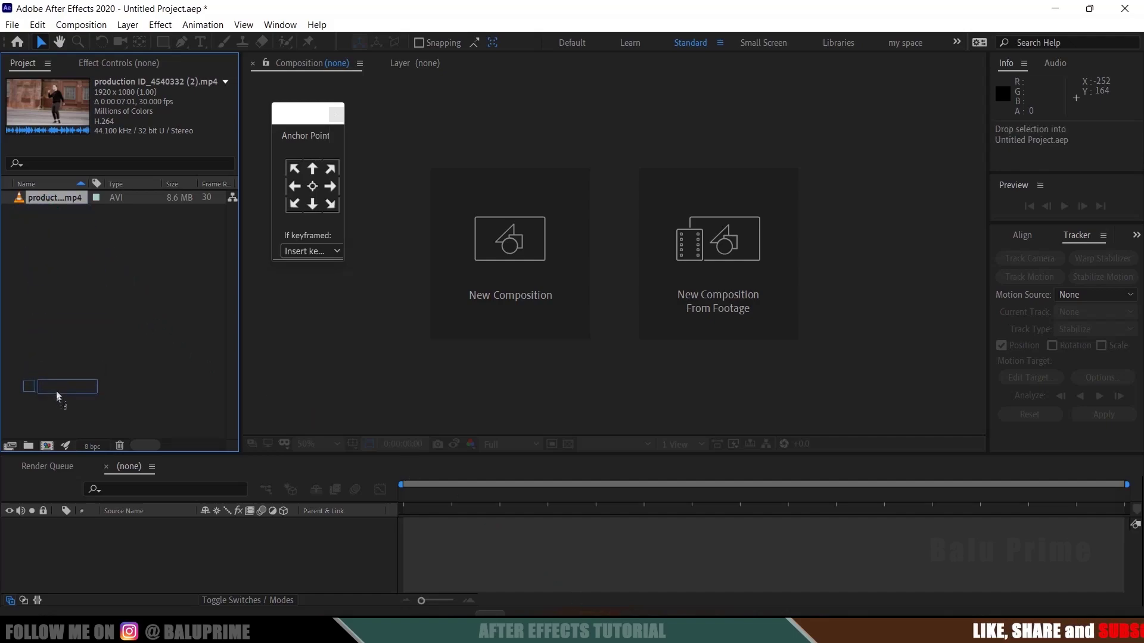
drag(49, 444, 50, 444)
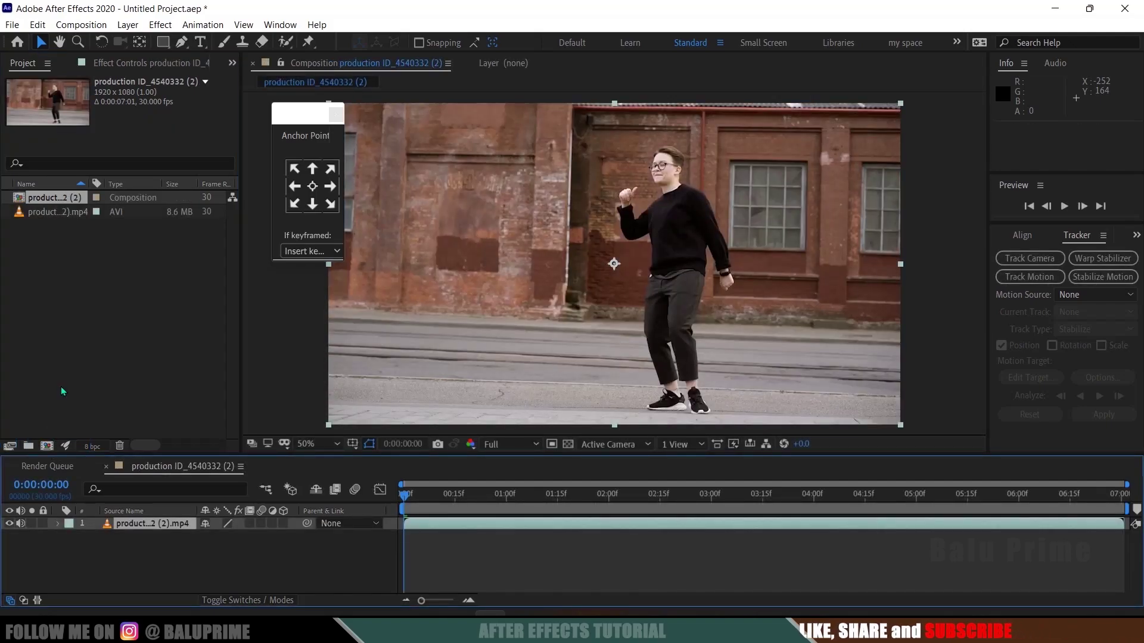
key(space)
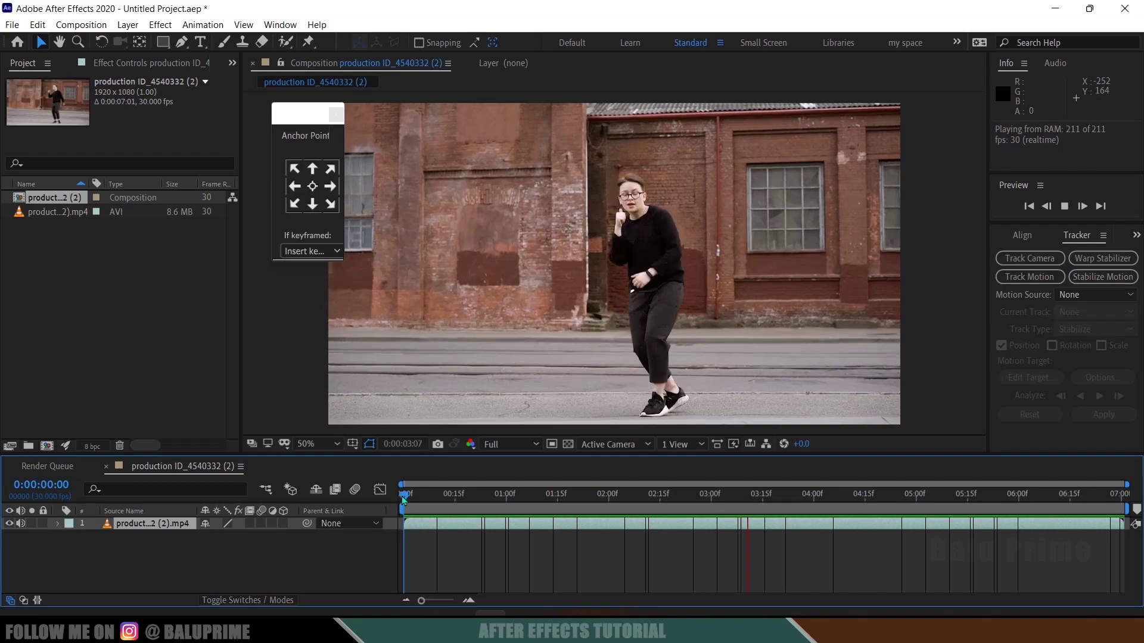
key(space)
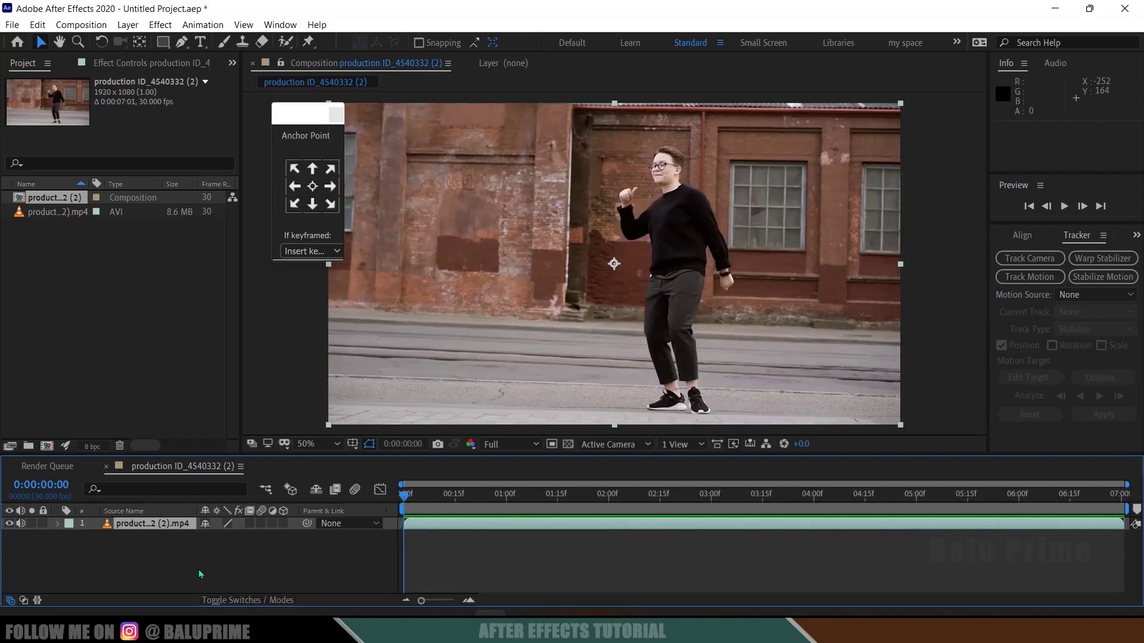
click(199, 574)
- Select the dance layer and start Stabilize Motion from the Tracker panel
click(118, 526)
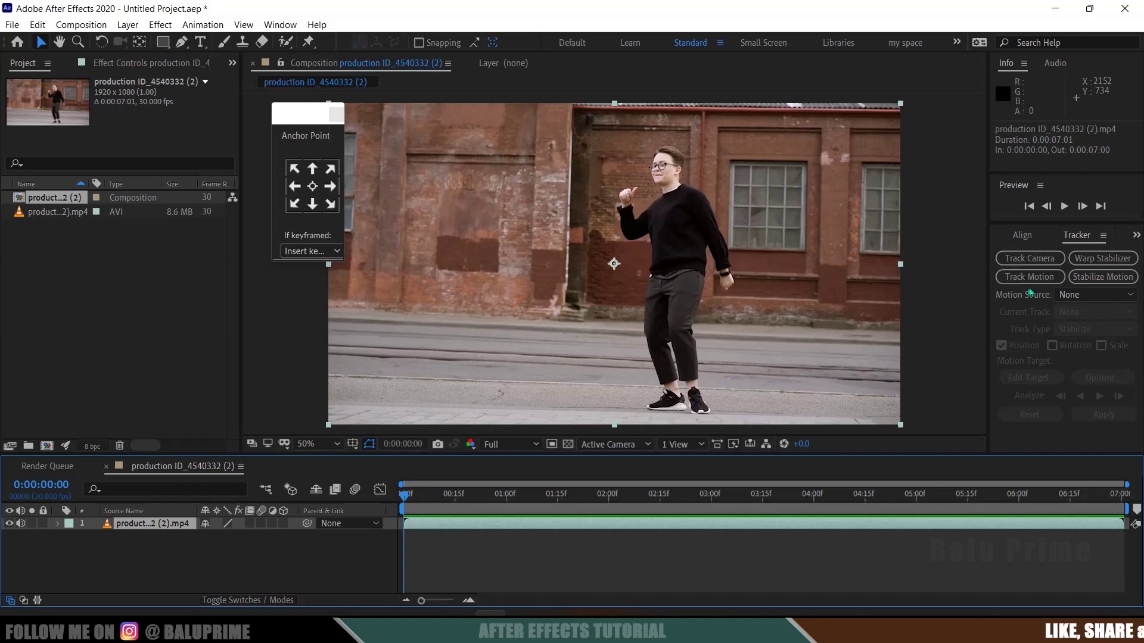
click(280, 25)
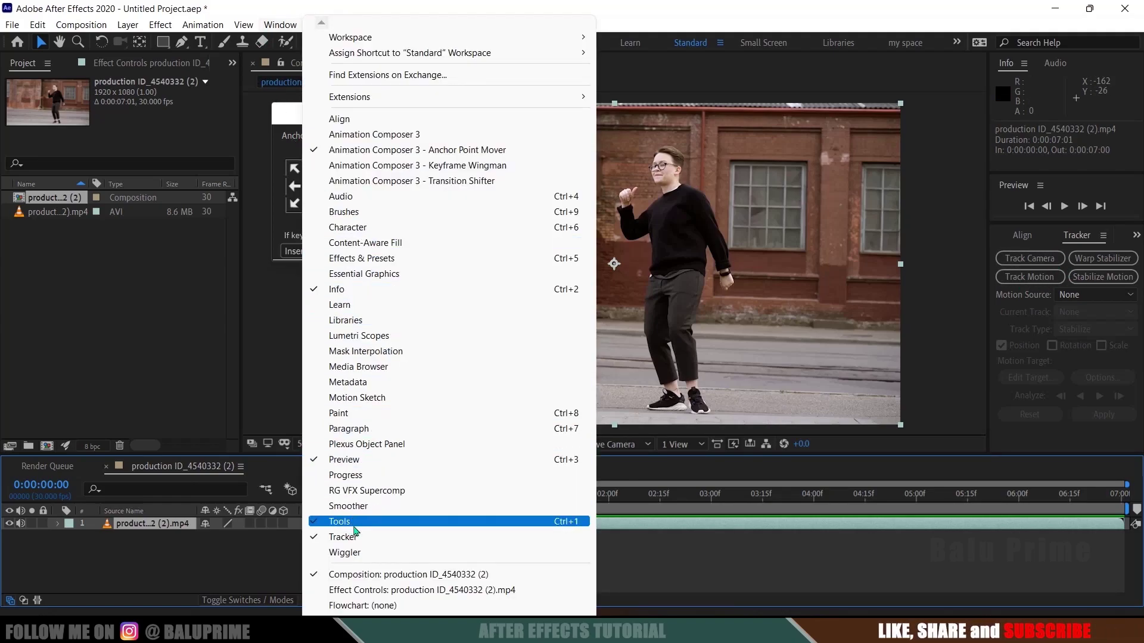
click(685, 560)
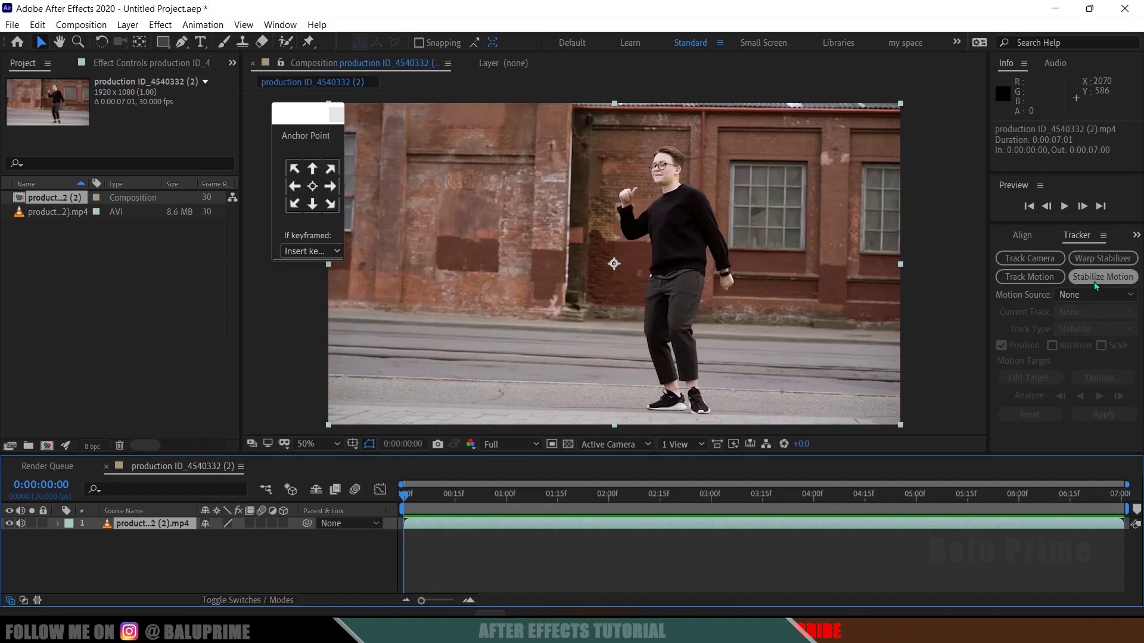
click(1092, 278)
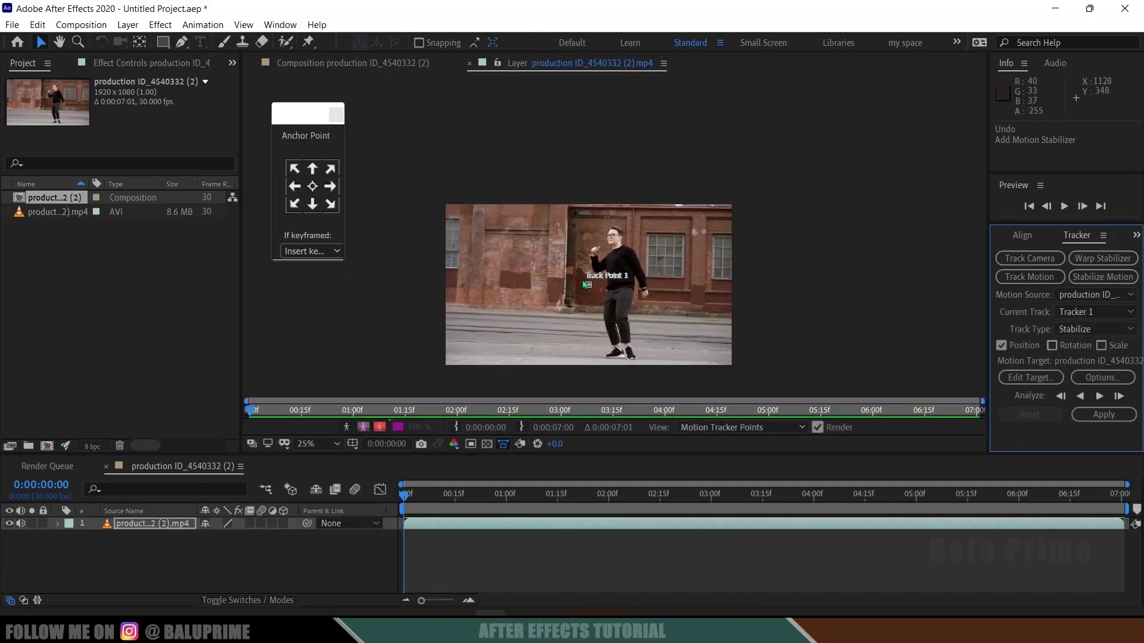
scroll(616, 315, up, 4)
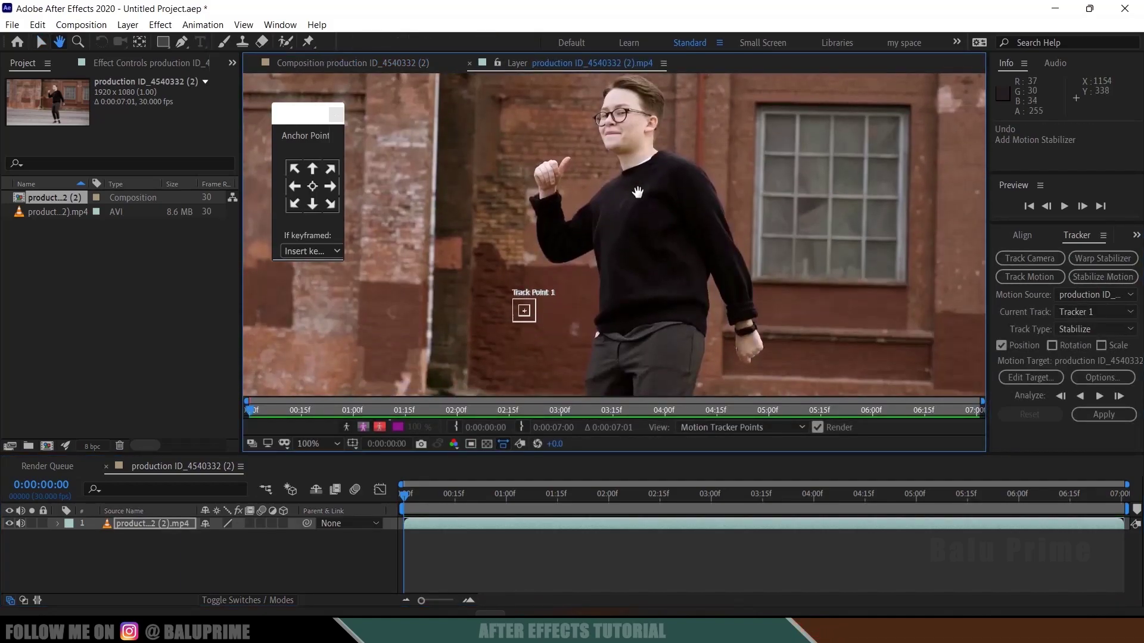
- Show the layer at Full resolution and fit Track Point 1's search box around the dancer's face
key(v)
click(246, 25)
mouse_move(365, 101)
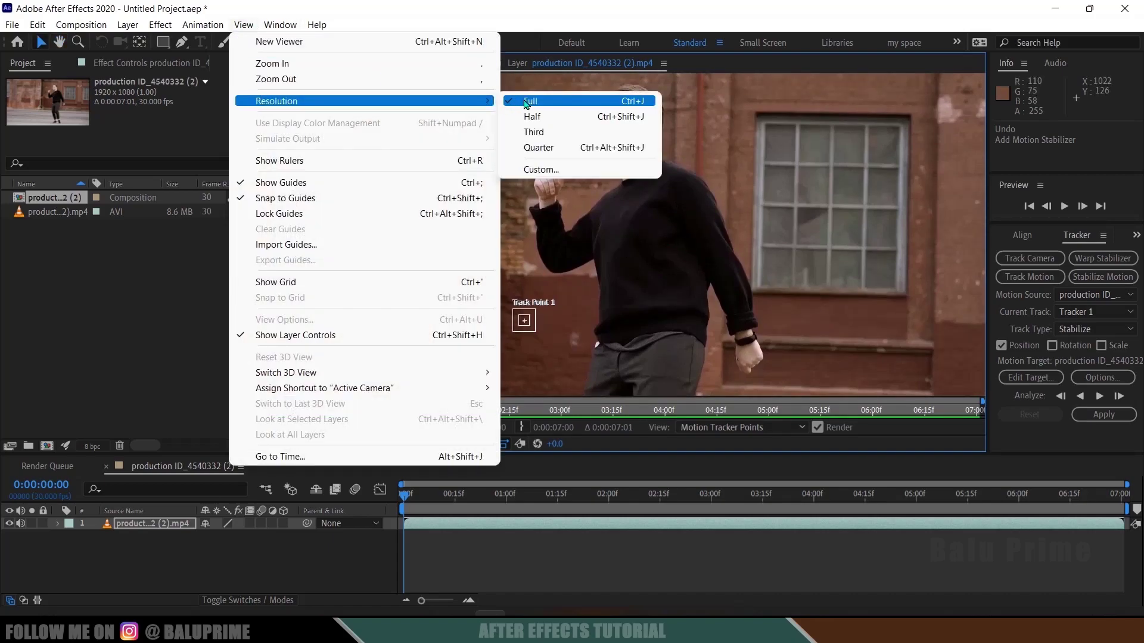
click(529, 102)
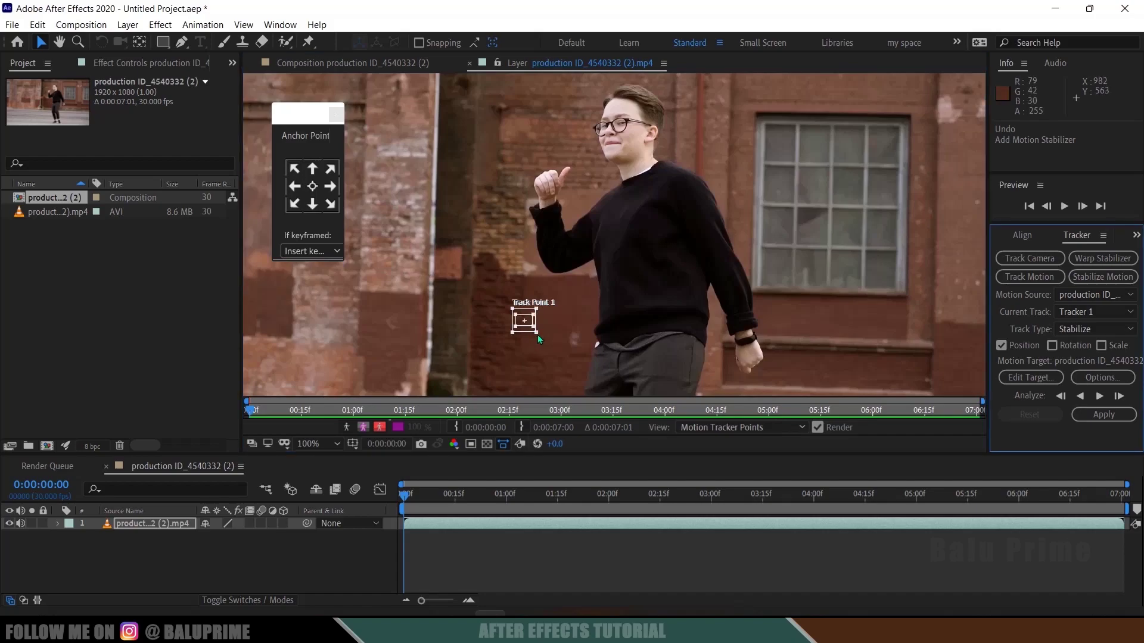
mouse_move(537, 333)
mouse_down()
mouse_move(544, 343)
mouse_move(661, 202)
mouse_up()
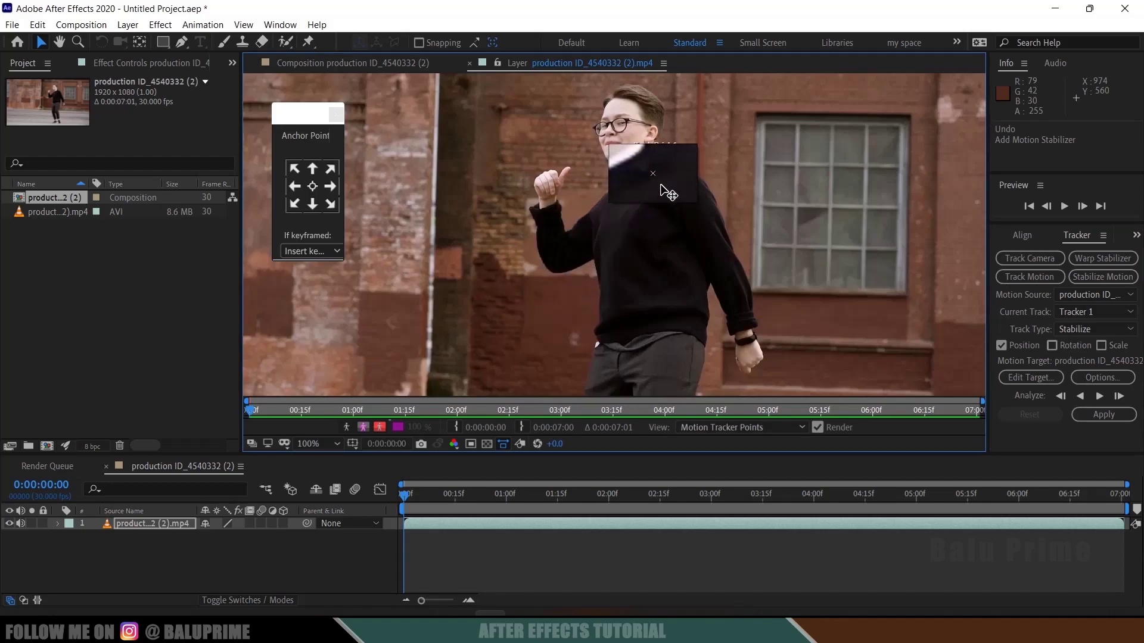
drag(661, 202, 635, 131)
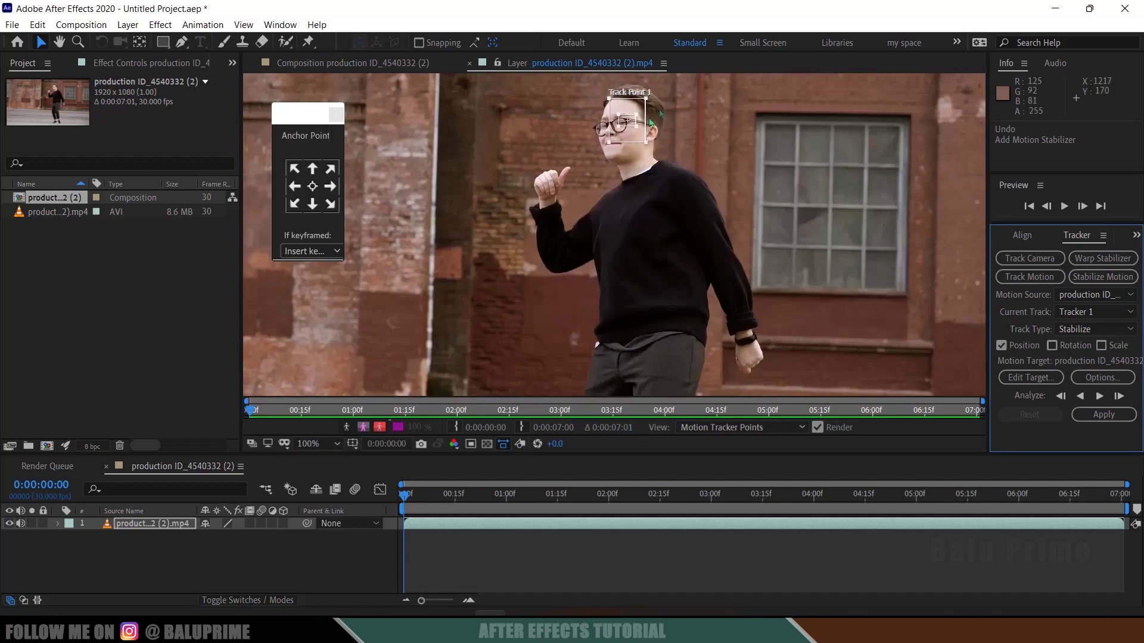
drag(647, 144, 643, 142)
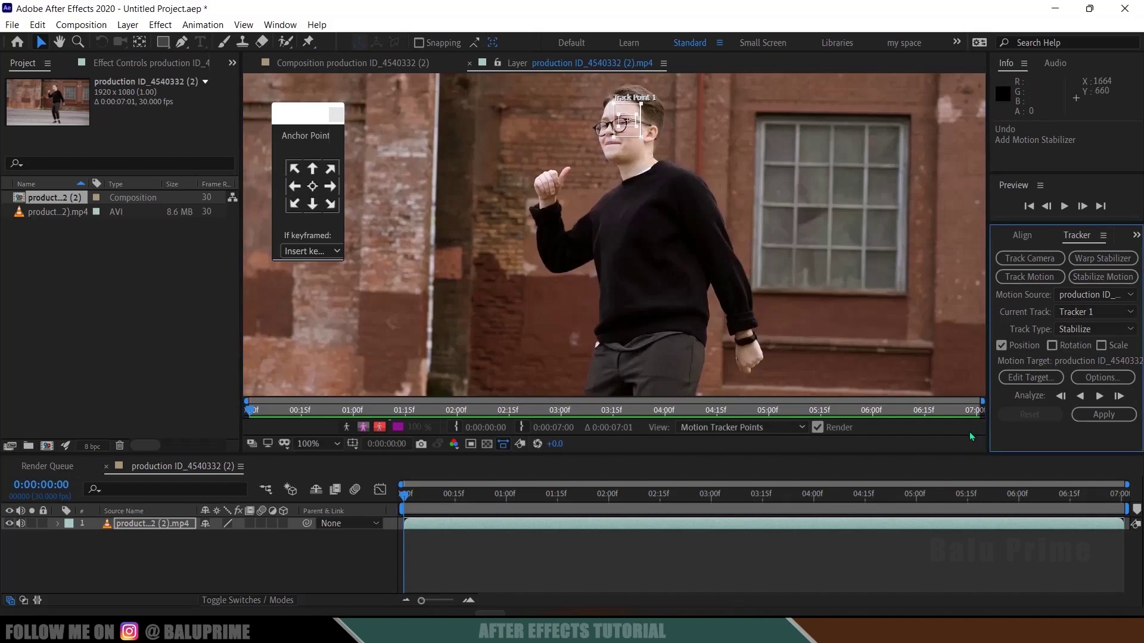
- Run a forward track, then Reset the tracker to discard that result
click(1100, 396)
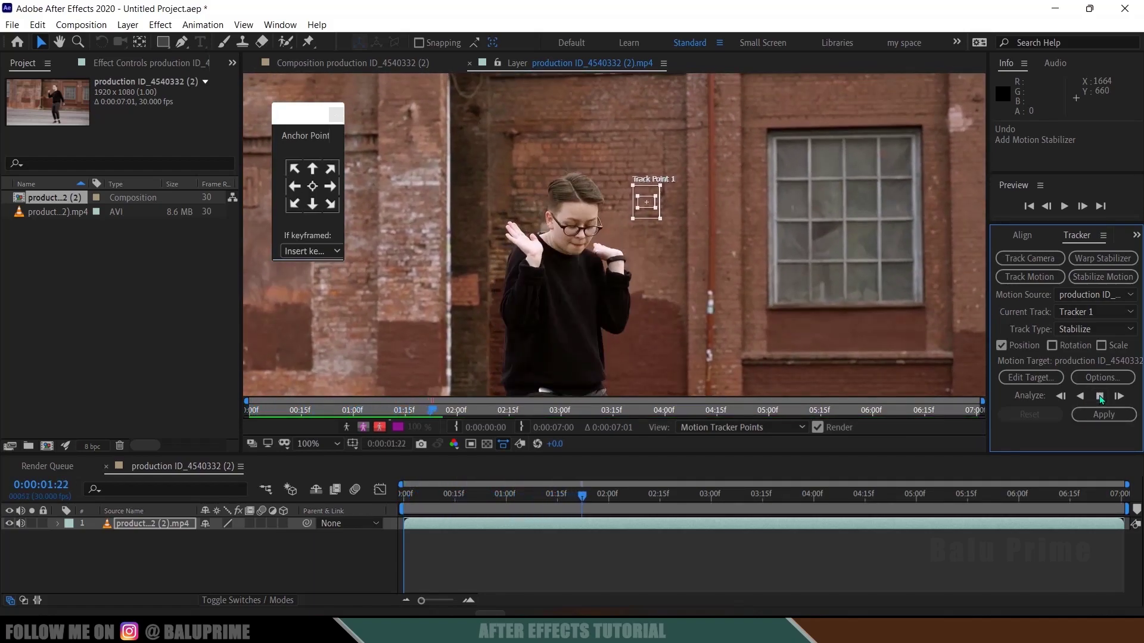
click(1092, 396)
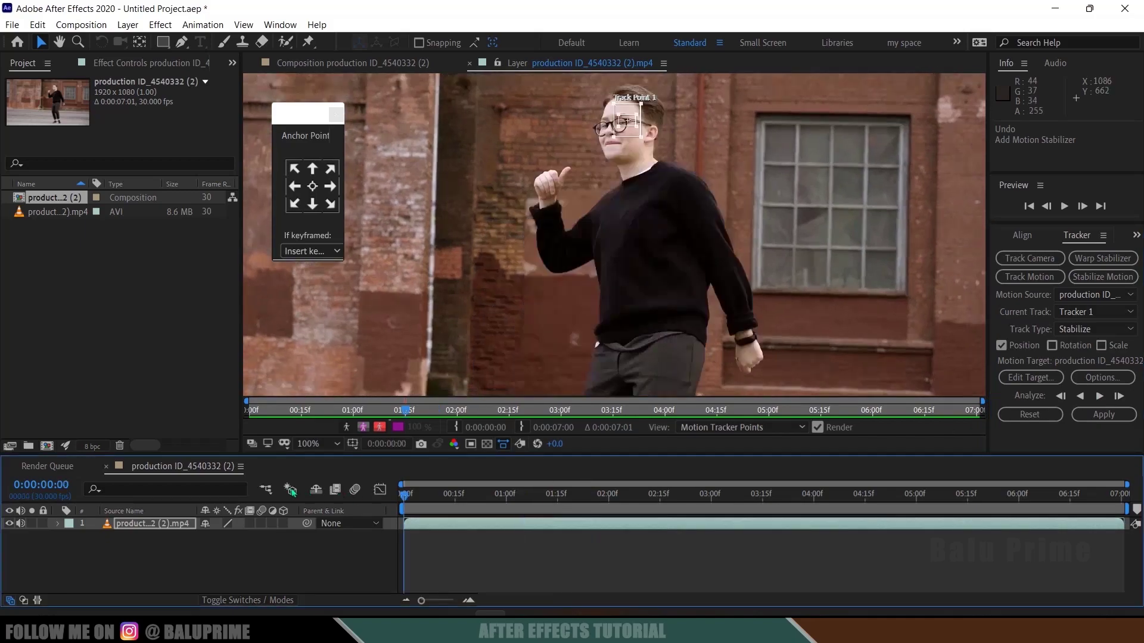
click(1029, 416)
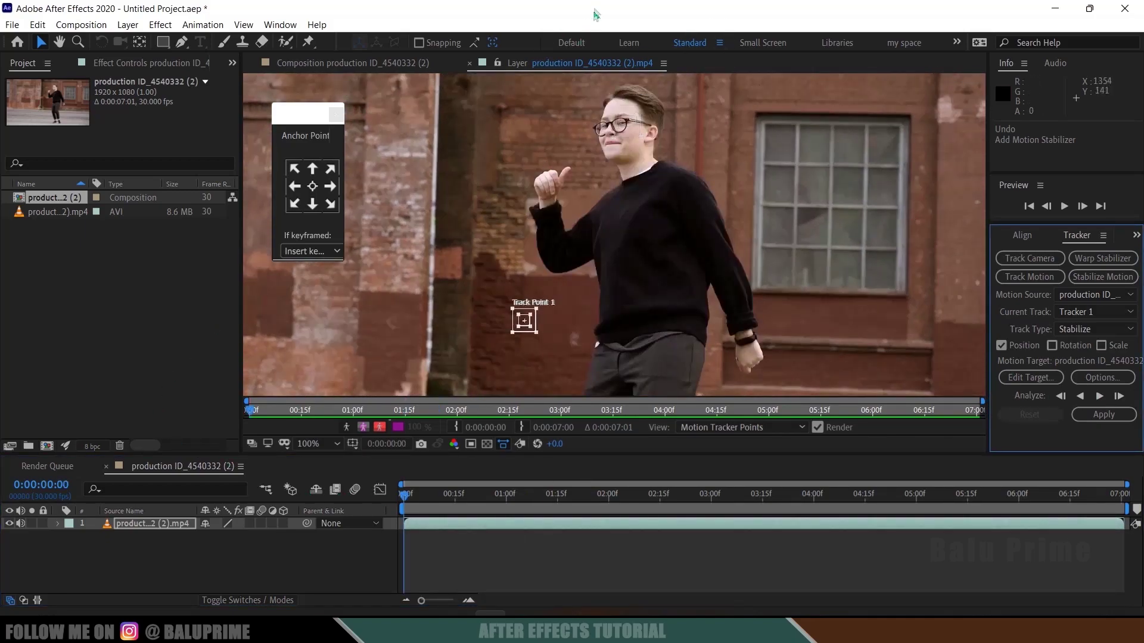
- Move Track Point 1 onto the dancer's face and enlarge its feature and search boxes
drag(535, 333, 569, 358)
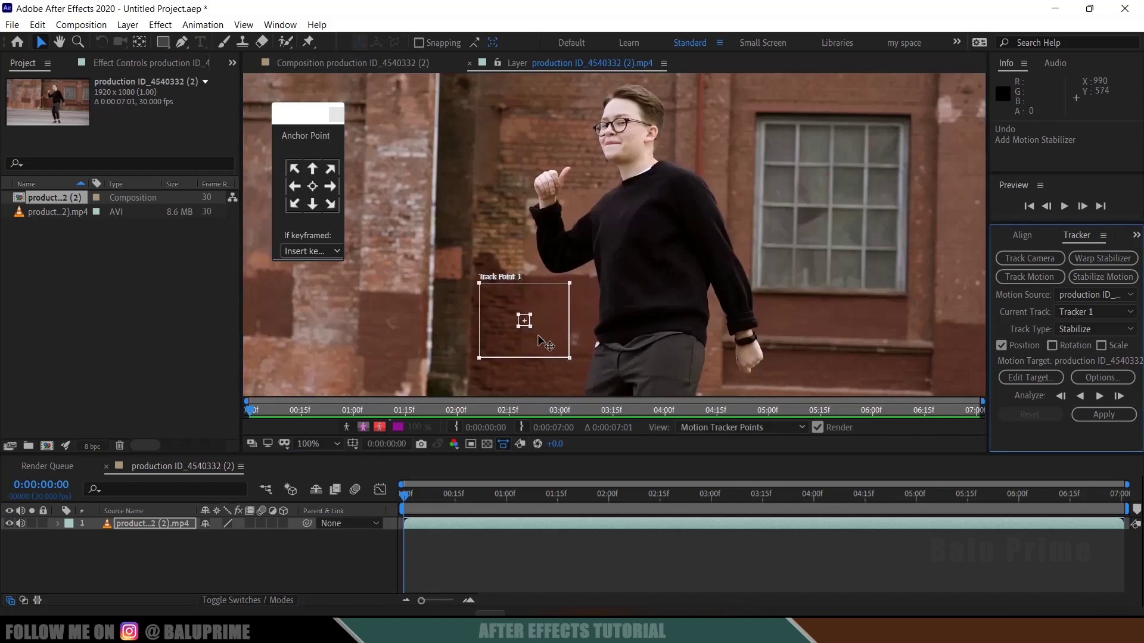
mouse_move(528, 323)
mouse_down()
mouse_move(568, 297)
mouse_move(595, 330)
mouse_up()
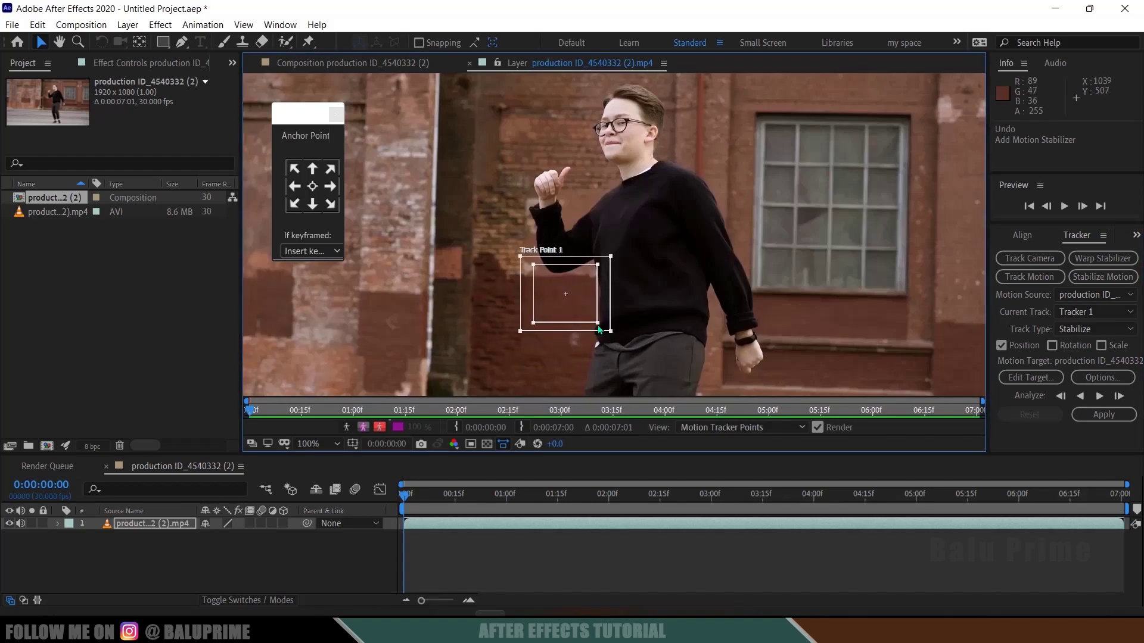
mouse_move(574, 313)
mouse_down()
mouse_move(619, 178)
mouse_move(636, 185)
mouse_move(644, 147)
mouse_up()
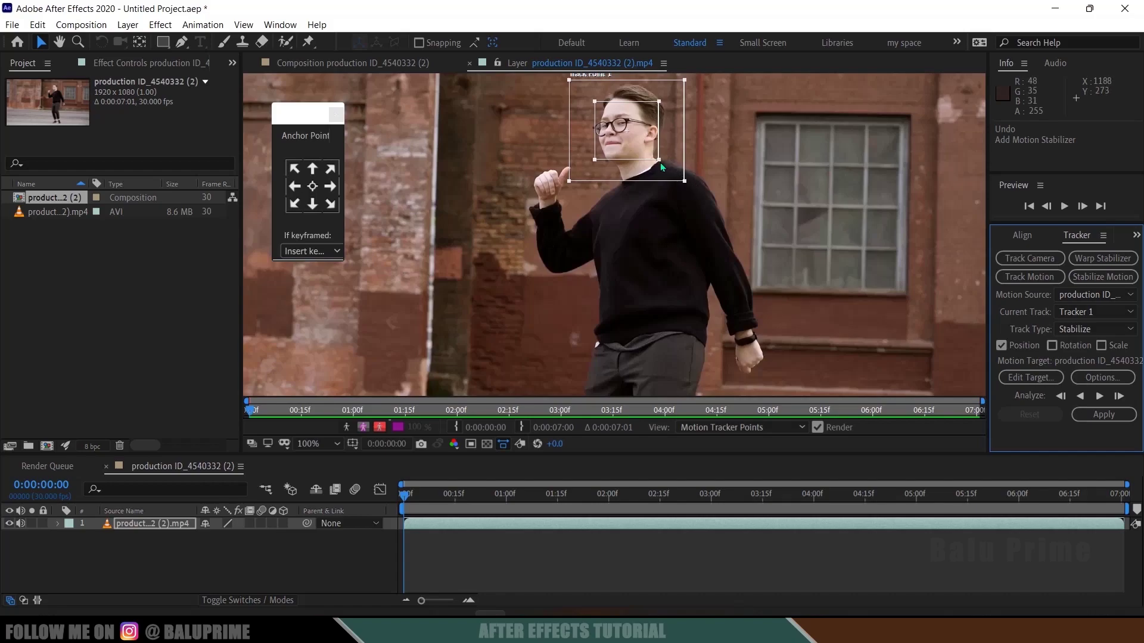
mouse_move(660, 163)
mouse_down()
mouse_move(675, 177)
mouse_move(651, 146)
mouse_up()
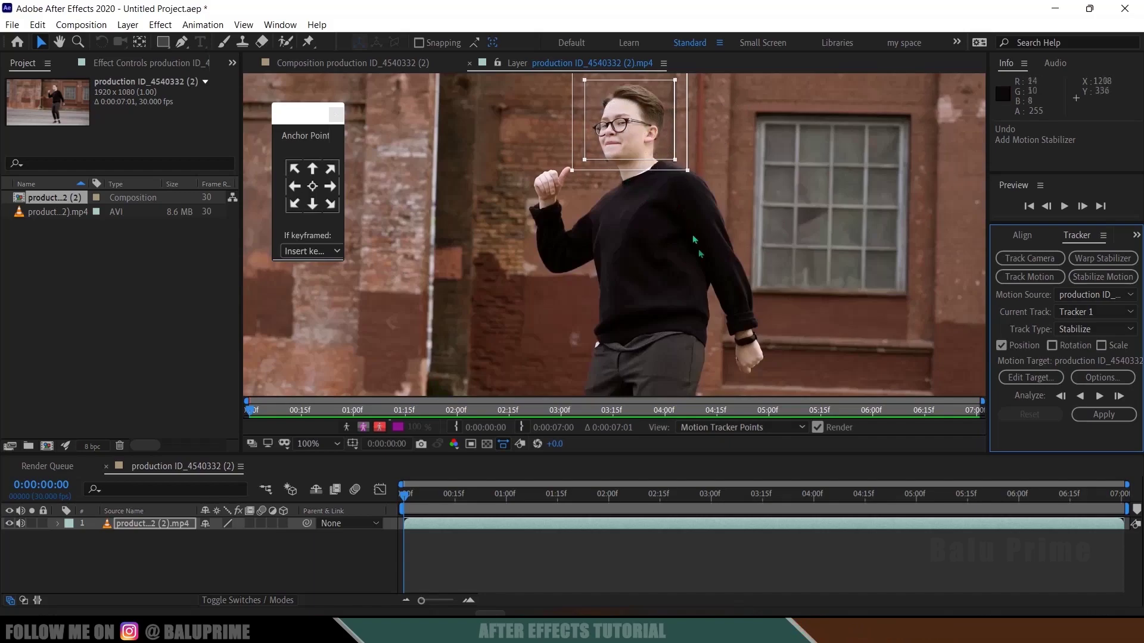
- Analyze the face forward, apply stabilization in X and Y, and return to the clip start
click(1098, 397)
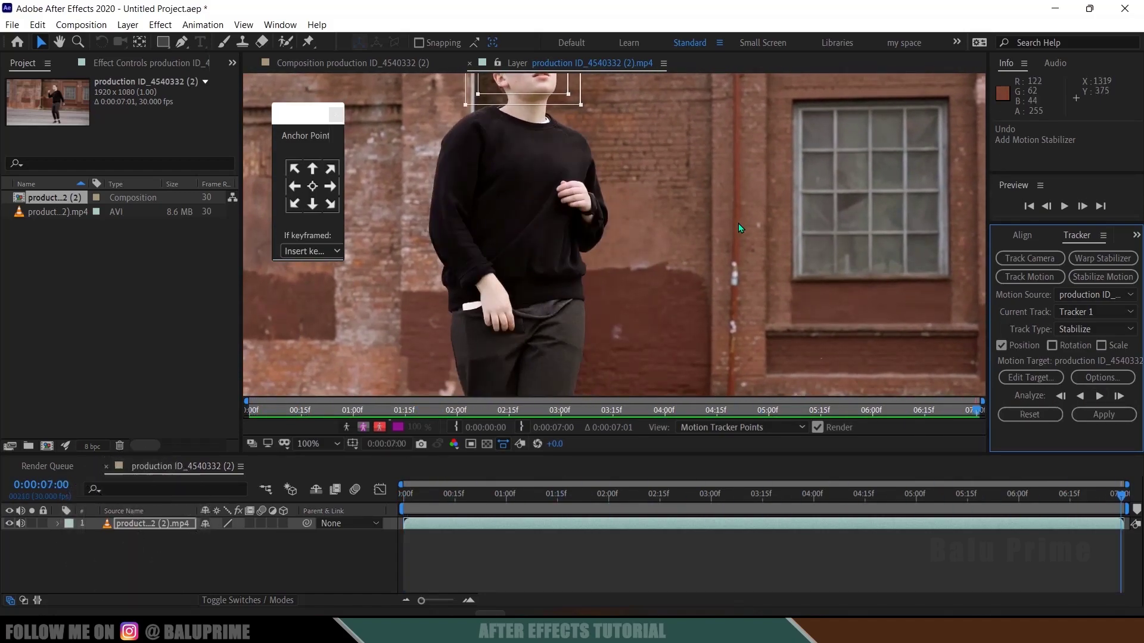
key(comma)
key(comma)
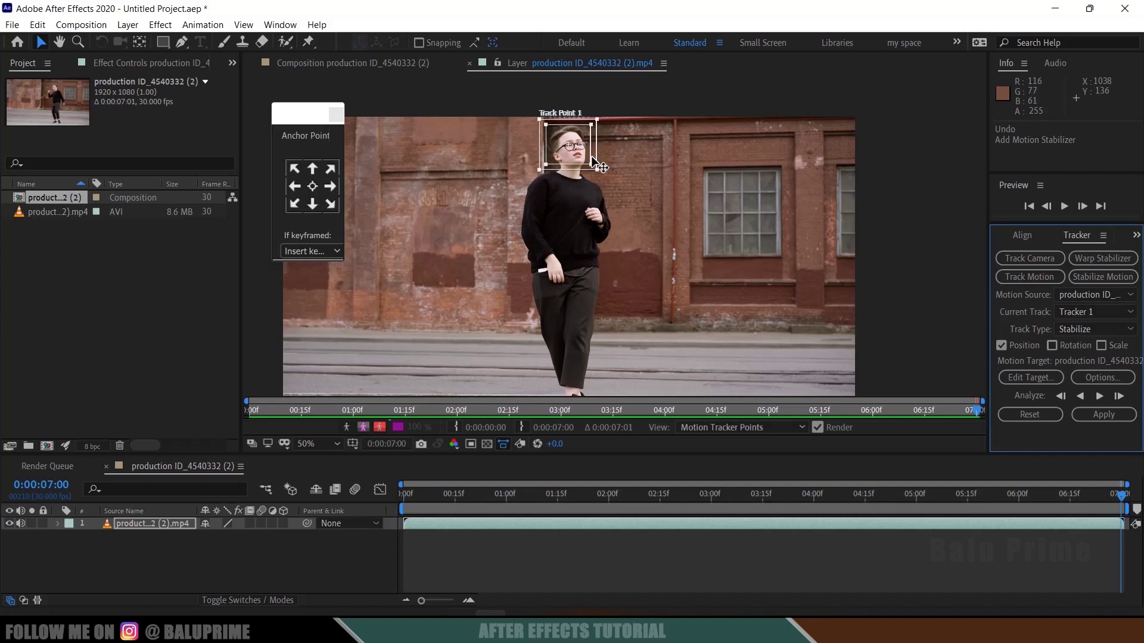
click(1103, 417)
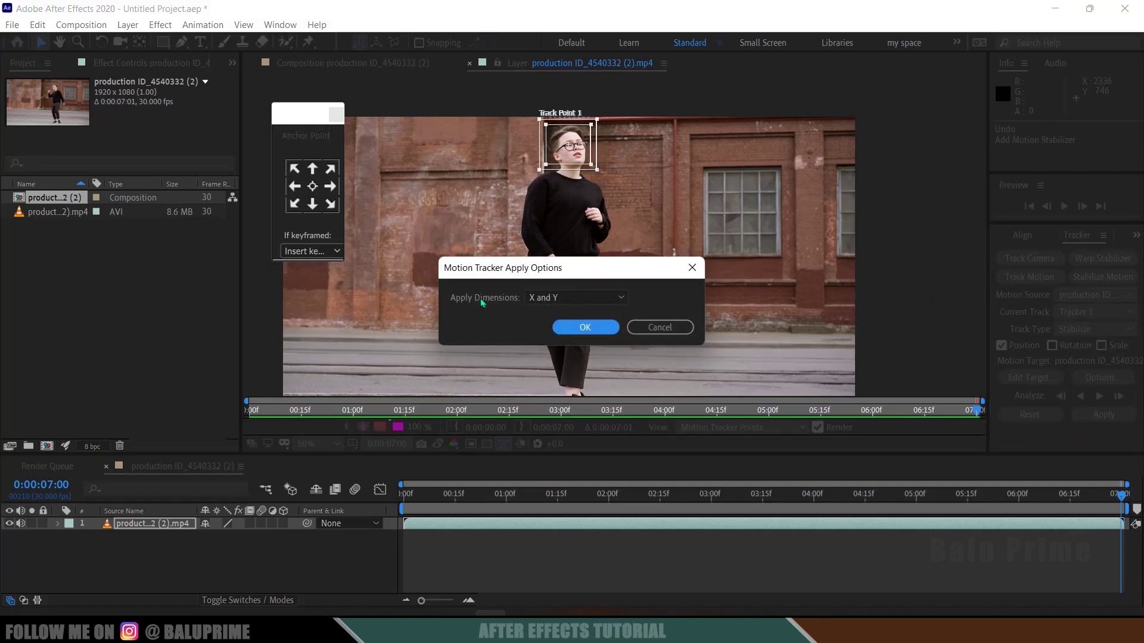
click(545, 298)
click(577, 309)
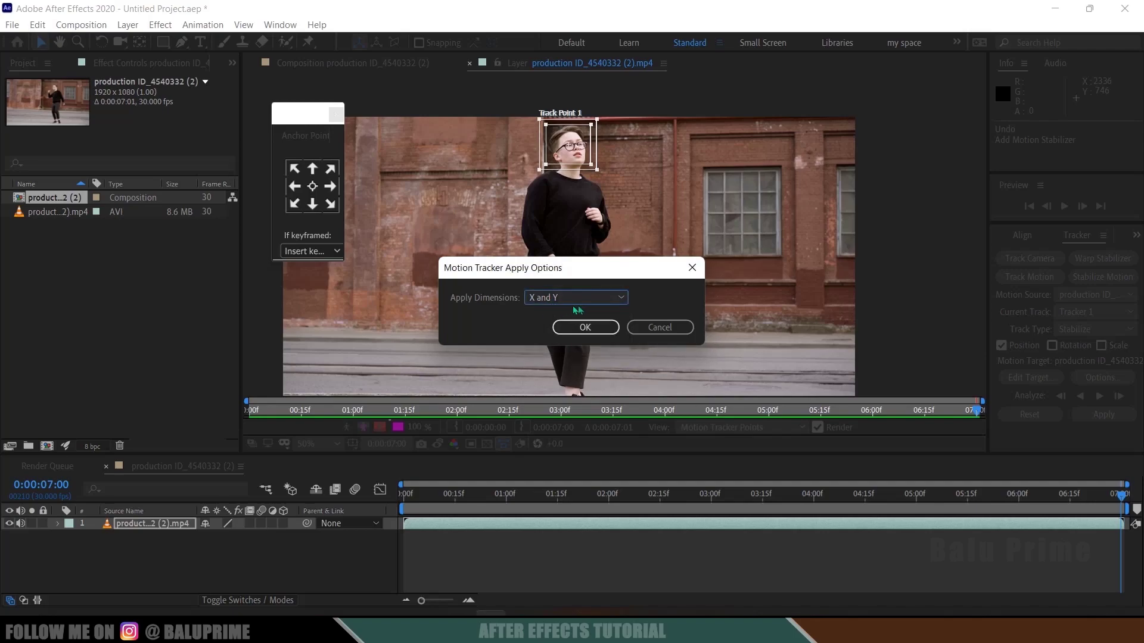
click(584, 327)
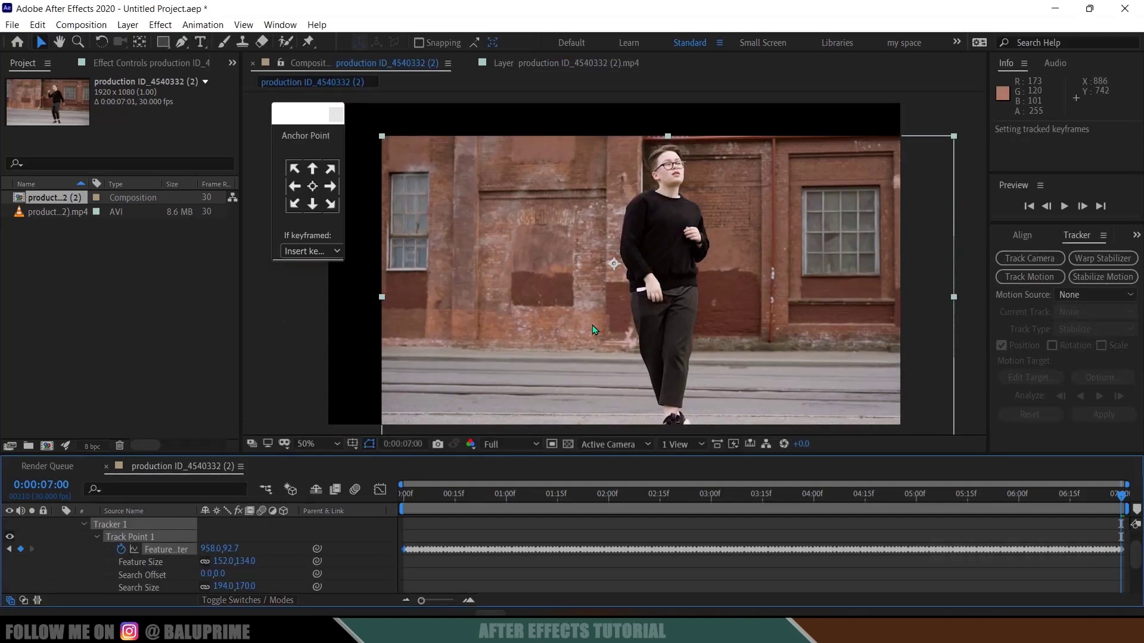
key(Home)
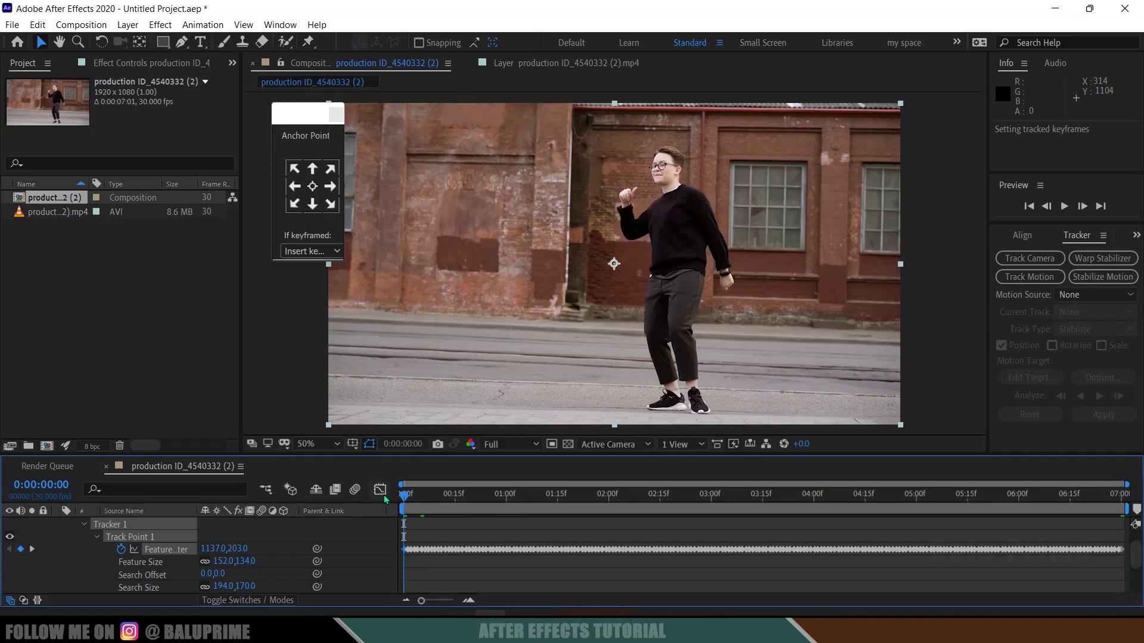
key(space)
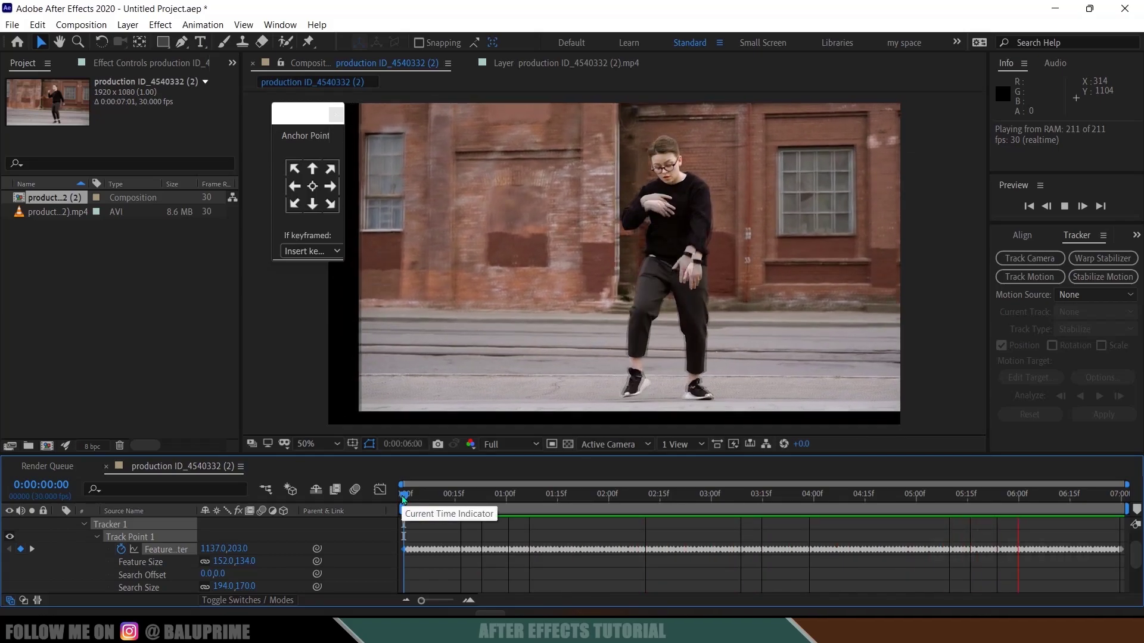
click(148, 518)
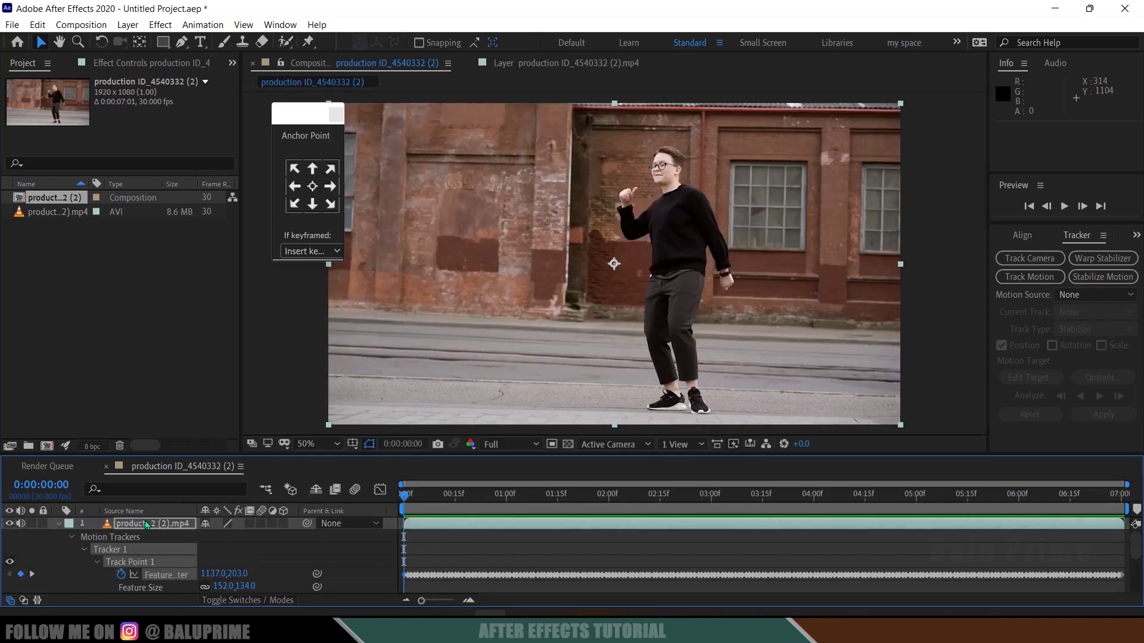
- Scale the dancer layer to 150% and shift it left and down to cover the frame
click(145, 523)
key(s)
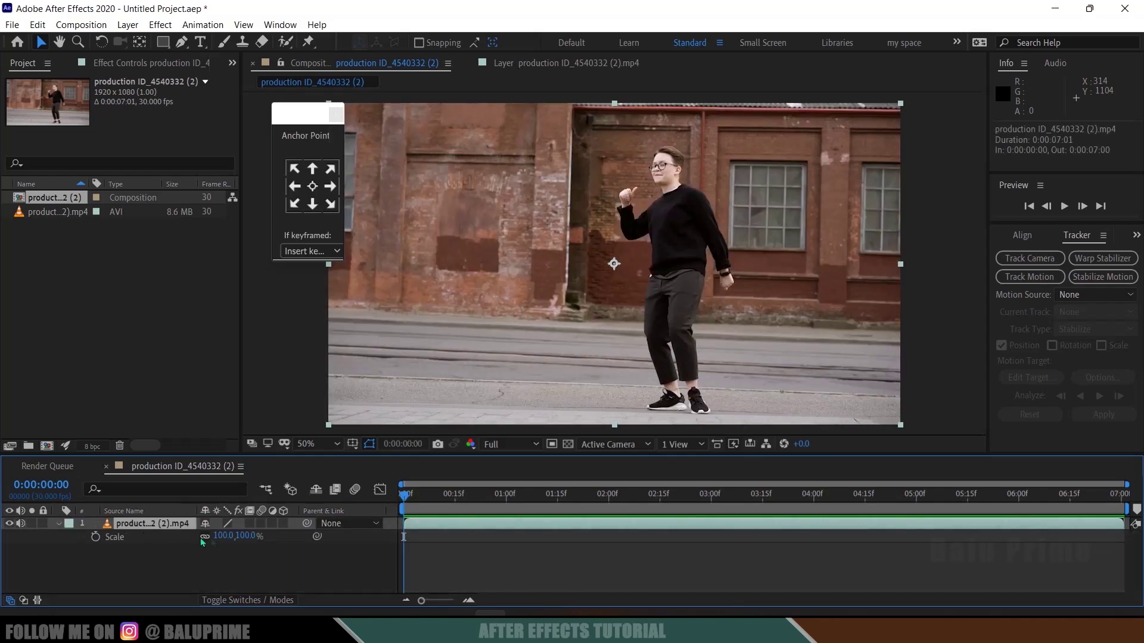
drag(249, 539, 281, 535)
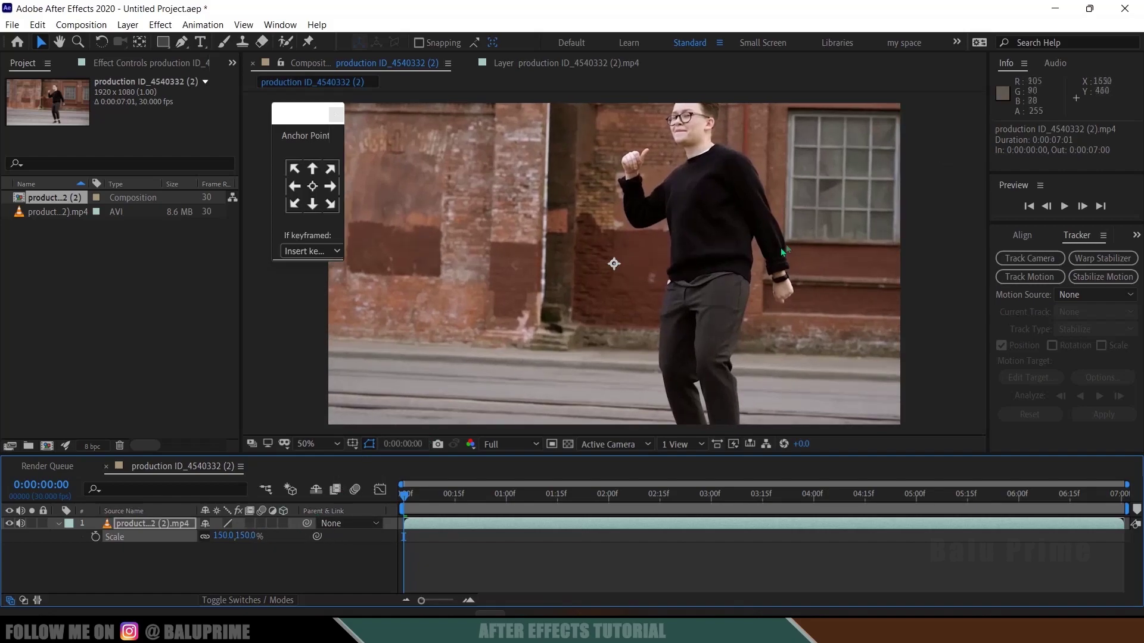
drag(782, 253, 742, 274)
click(367, 496)
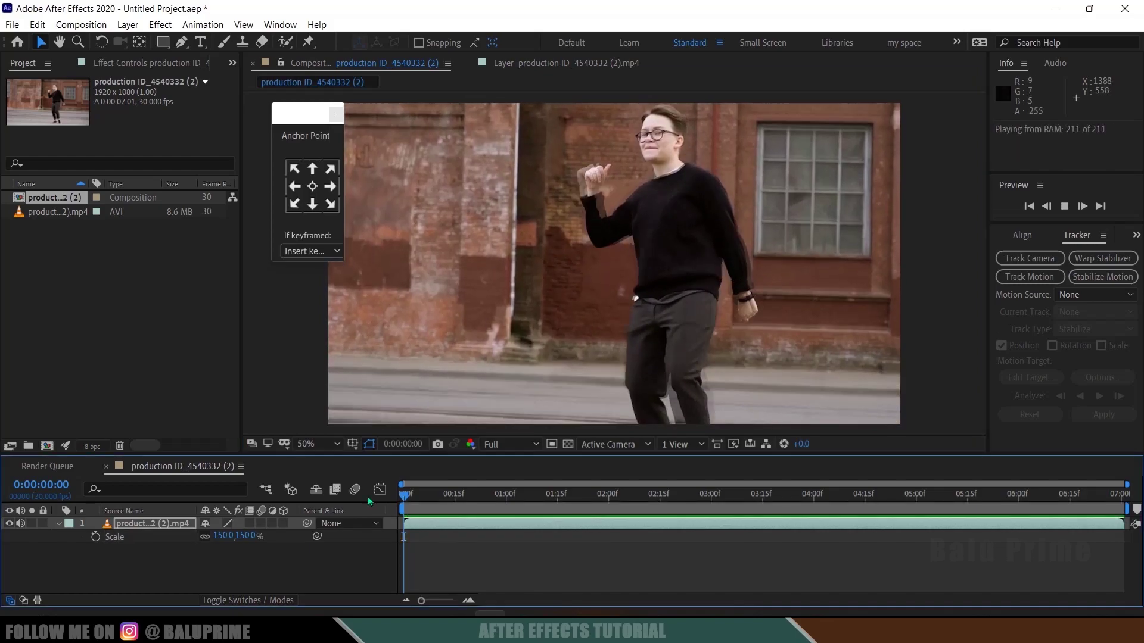
key(space)
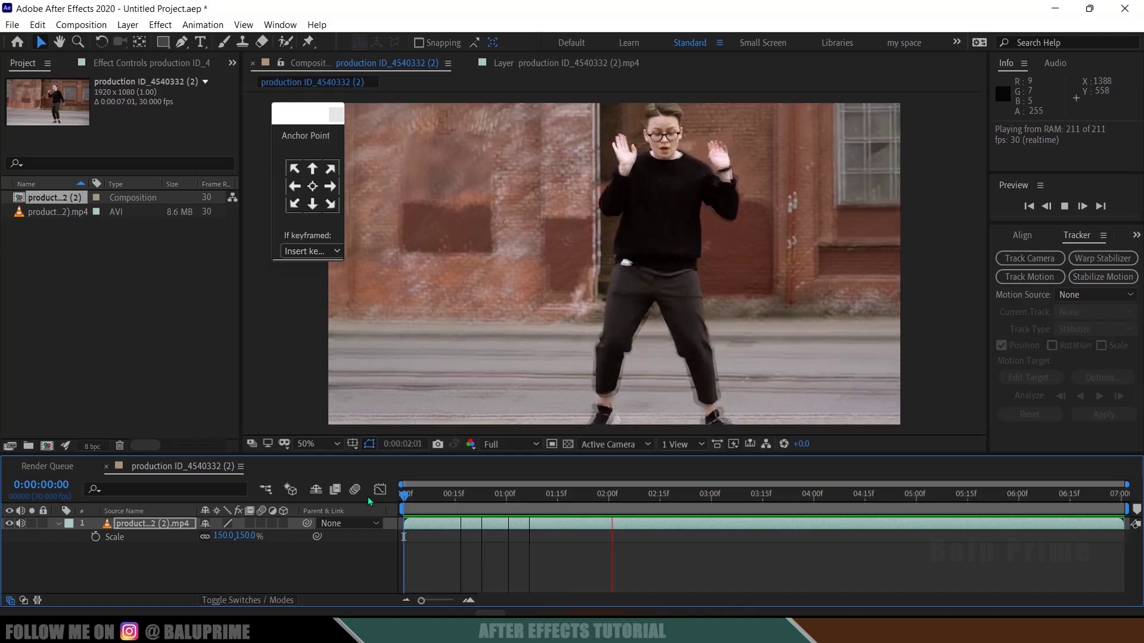